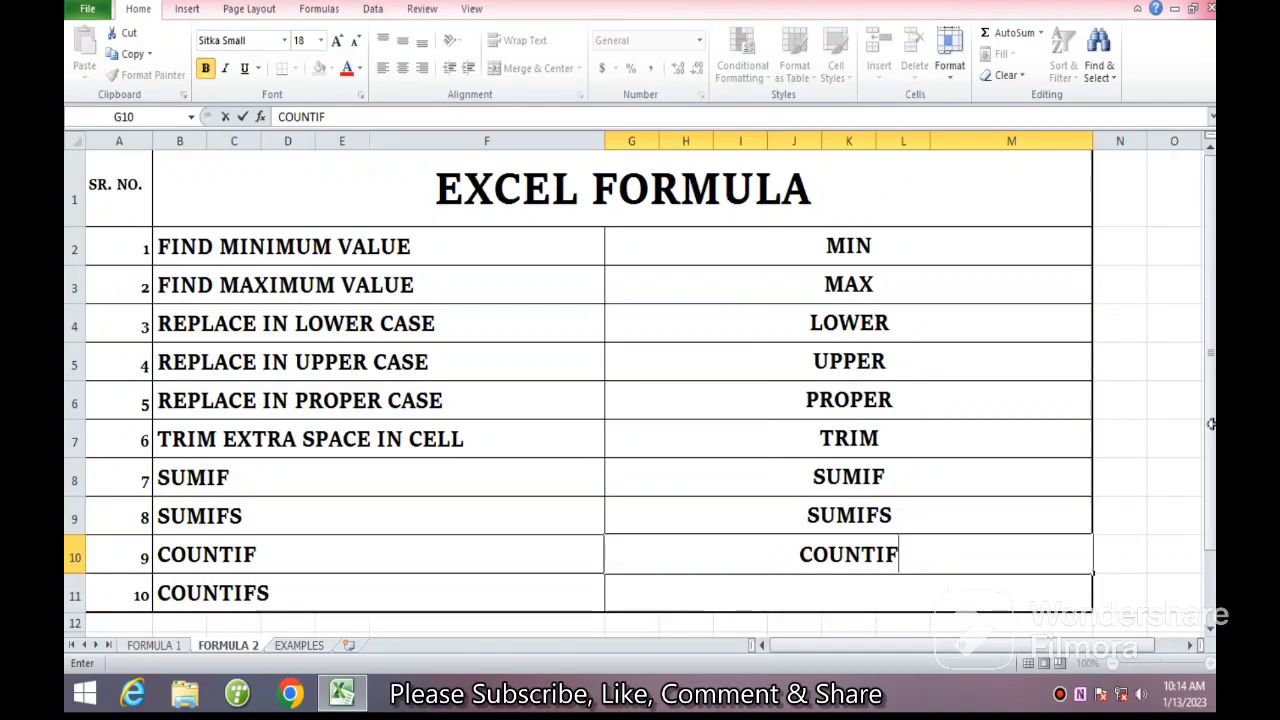
Finish the COUNTIF entry in G10 and enter COUNTIFS in G11 of the formula list.
{"action": "key", "text": "Return"}
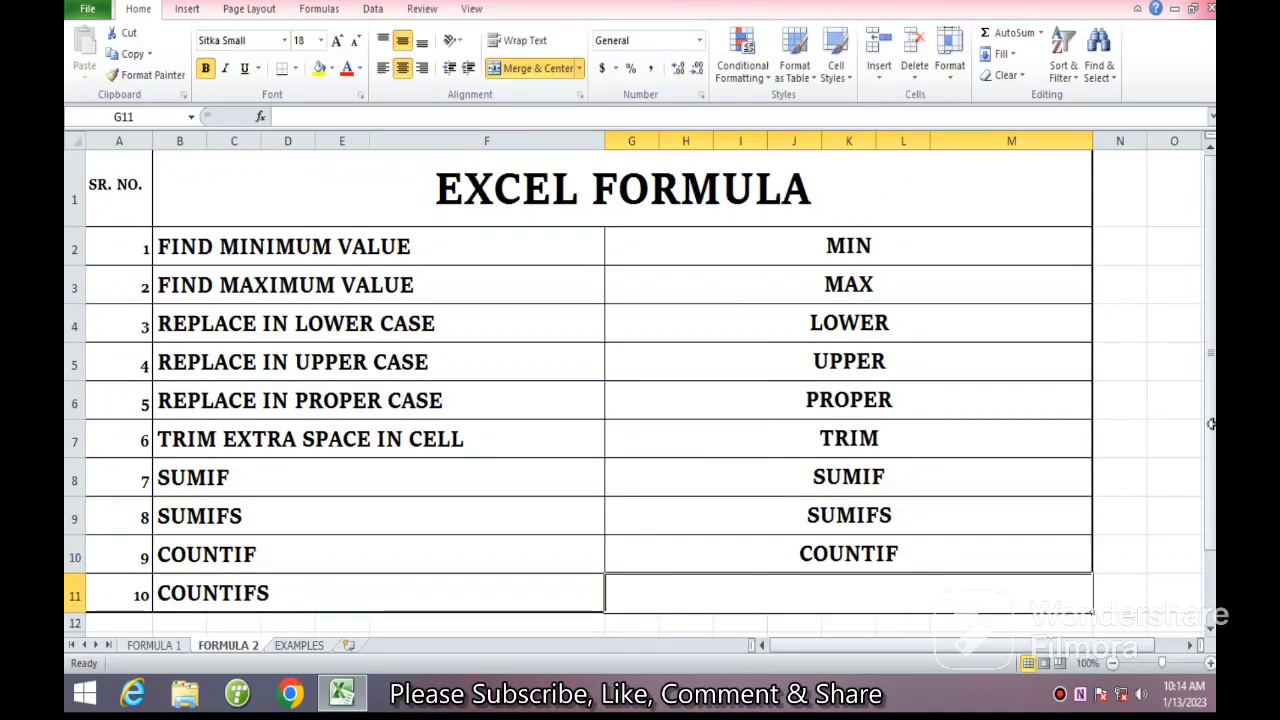
{"action": "type", "text": "COU"}
{"action": "type", "text": "NTIF"}
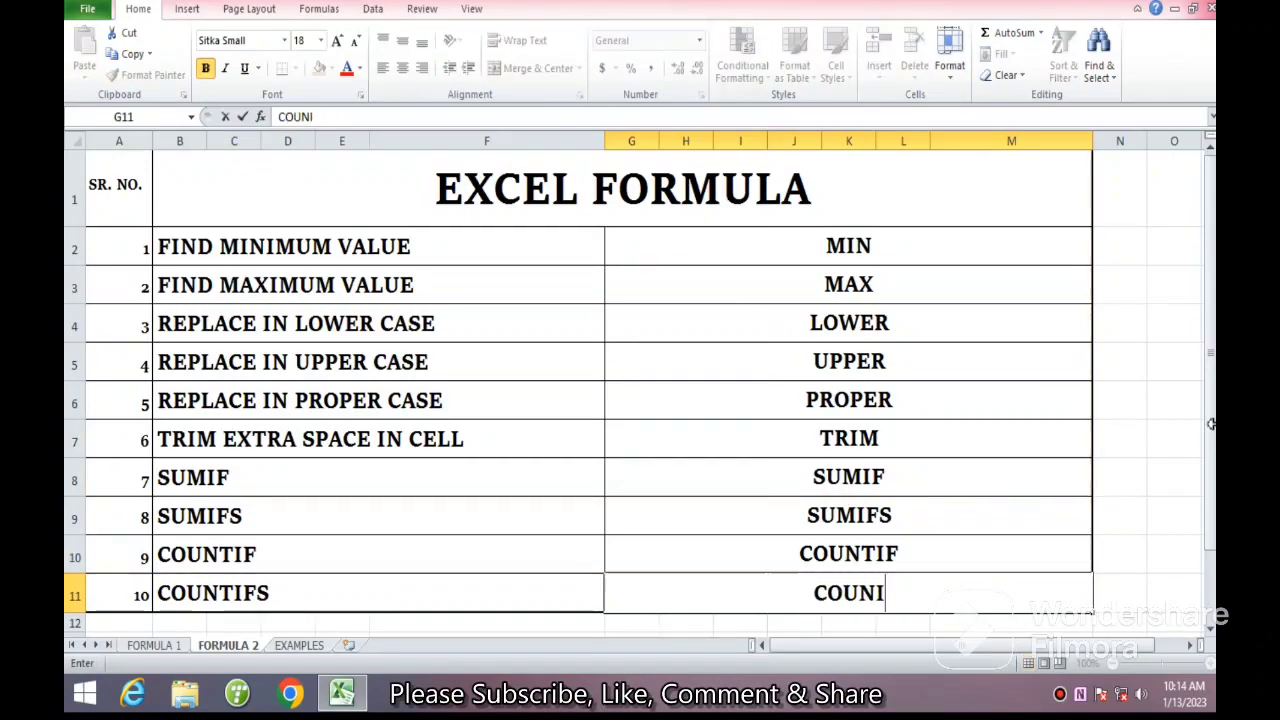
{"action": "type", "text": "S"}
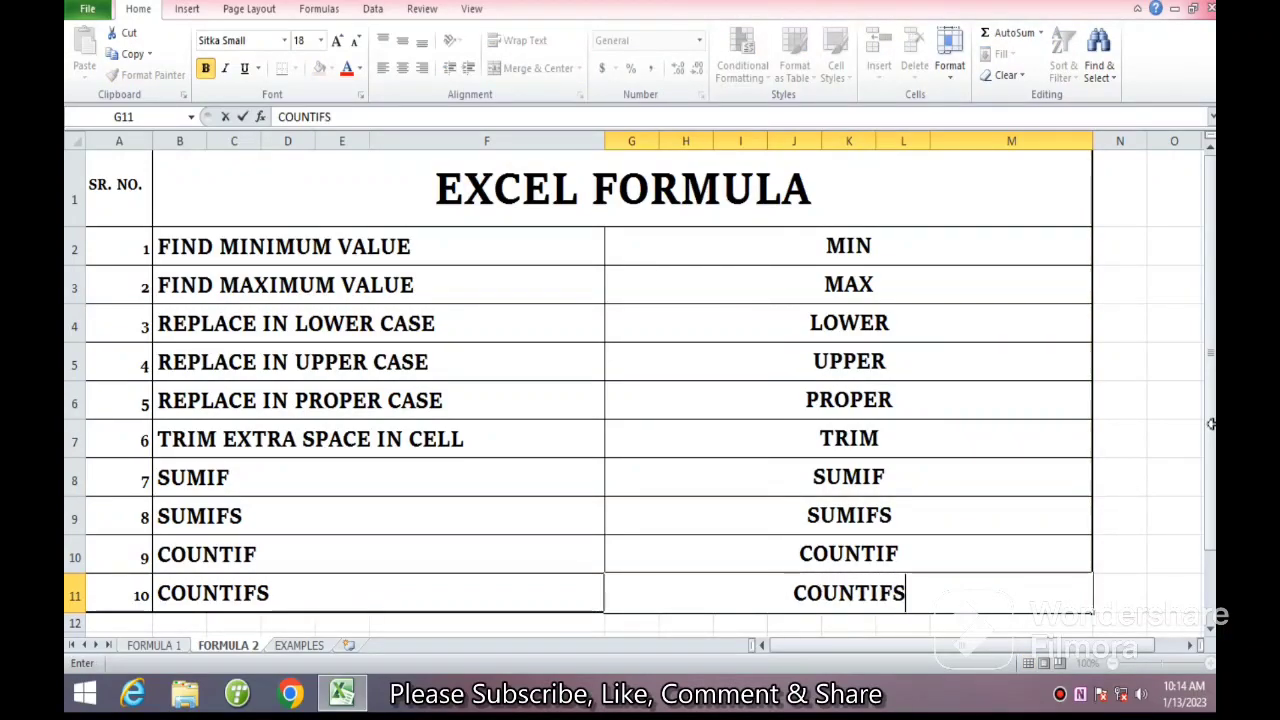
{"action": "key", "text": "Up"}
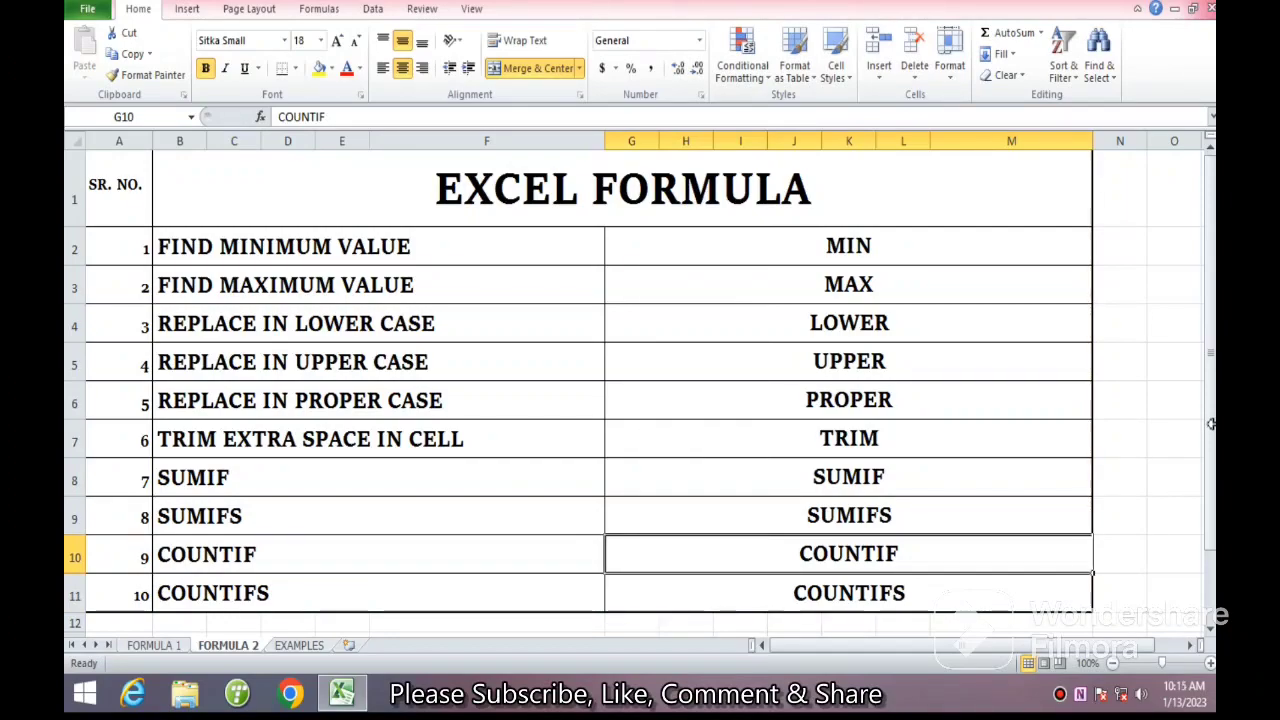
Examine the minimum-value row on the FORMULA 2 sheet and the student names and Hindi marks on the EXAMPLES sheet.
{"action": "left_click", "coordinate": [300, 646]}
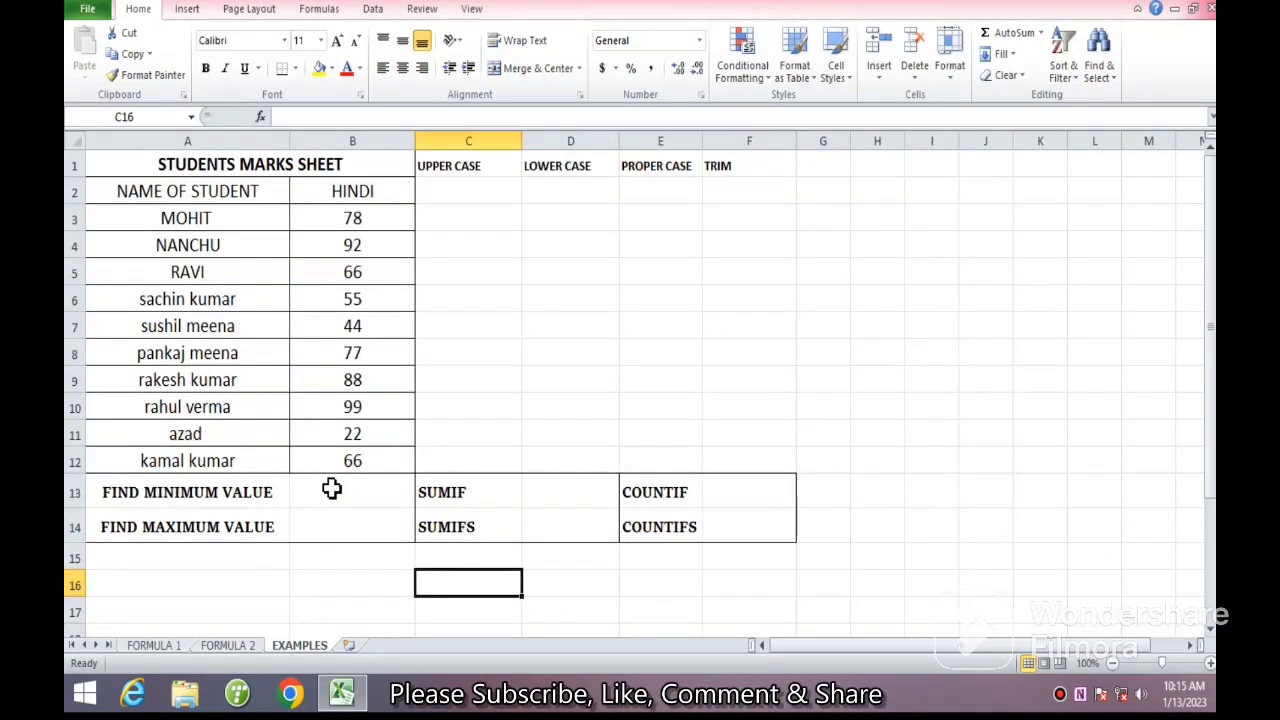
{"action": "left_click", "coordinate": [228, 646]}
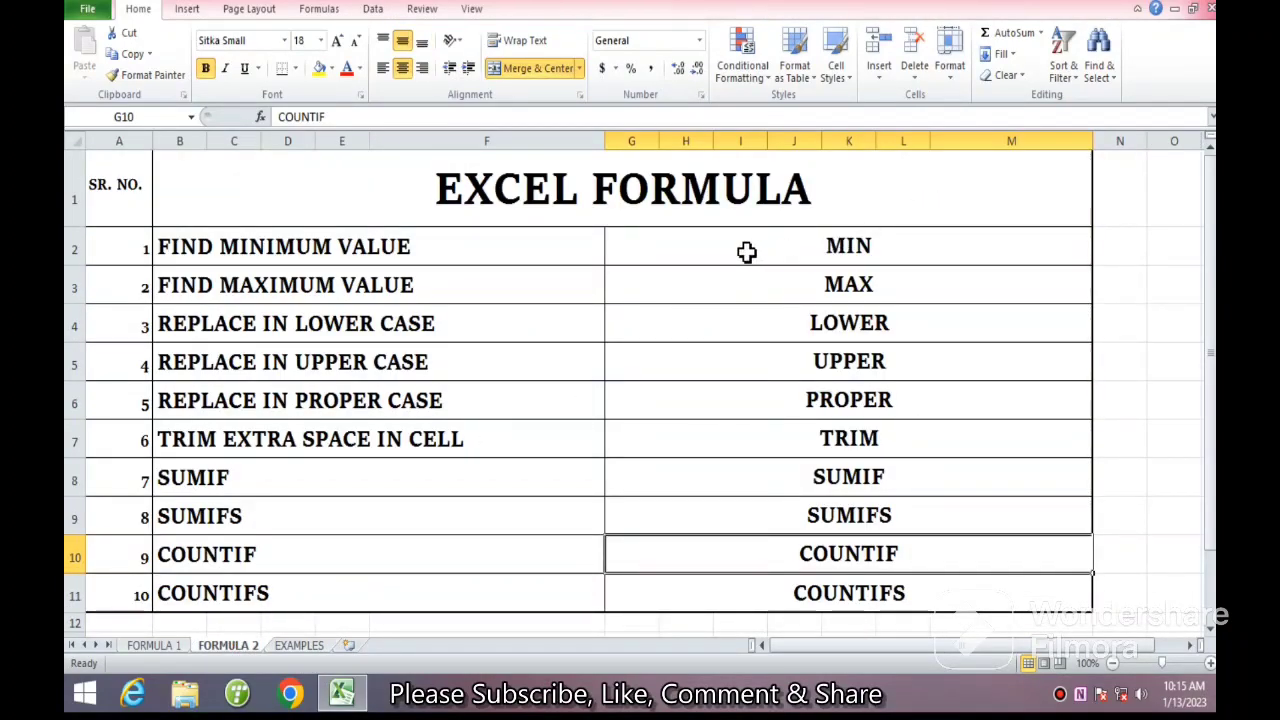
{"action": "left_click_drag", "start_coordinate": [362, 252], "coordinate": [663, 251]}
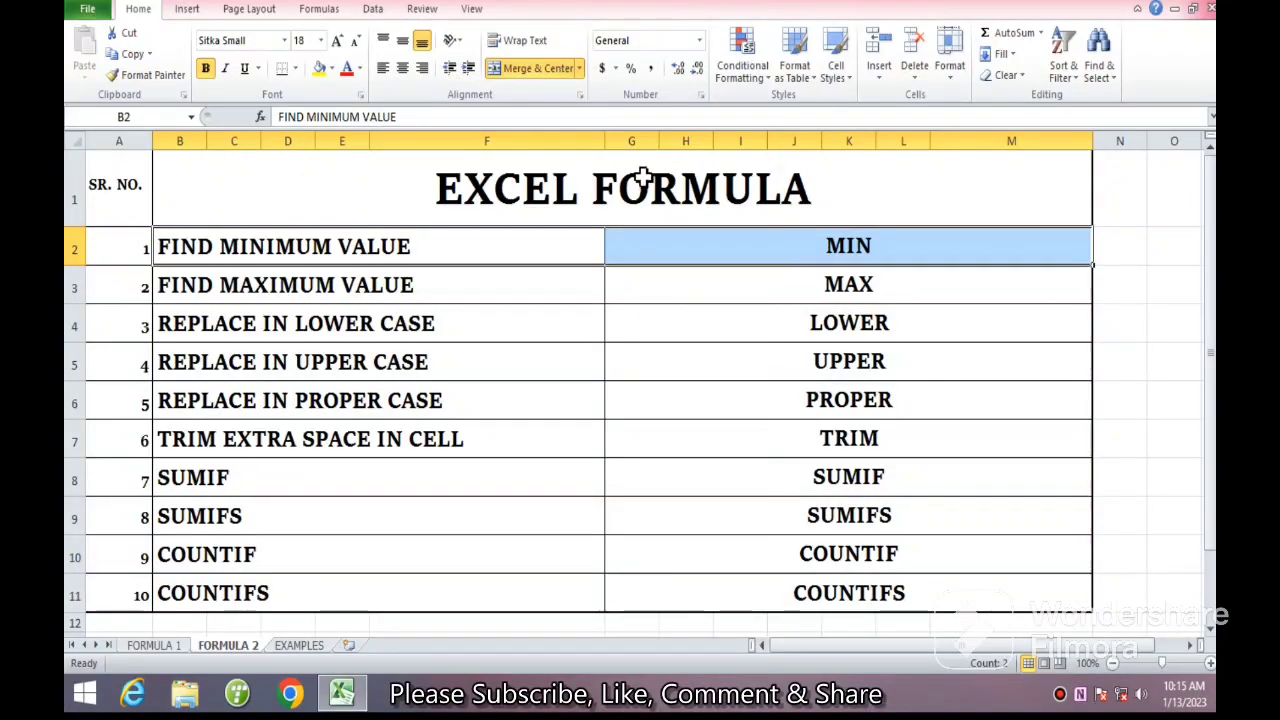
{"action": "left_click", "coordinate": [299, 645]}
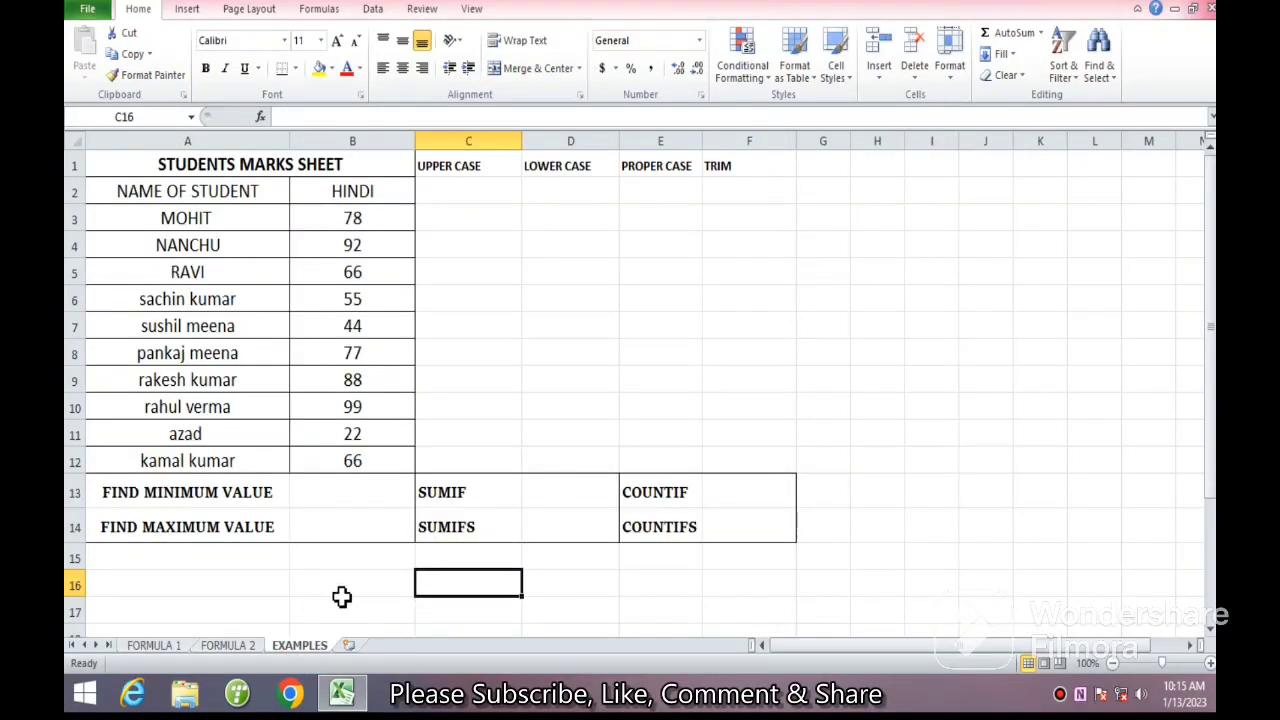
{"action": "left_click", "coordinate": [204, 168]}
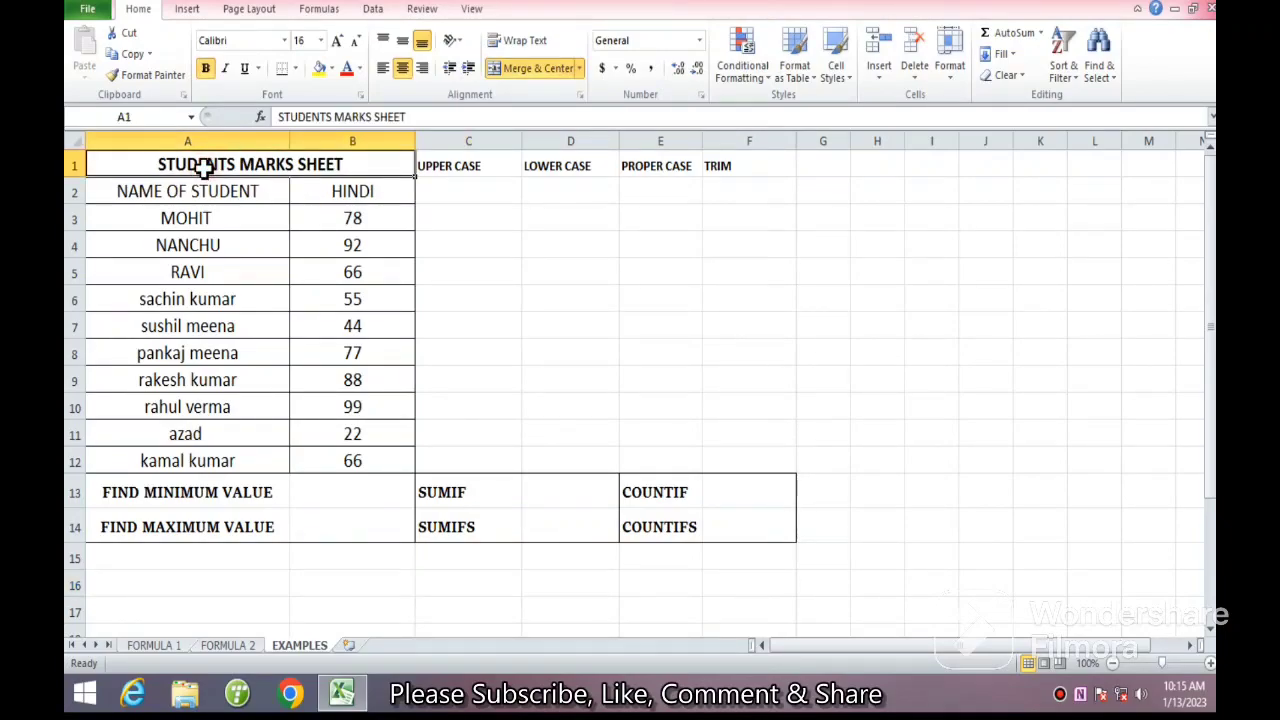
{"action": "left_click_drag", "start_coordinate": [222, 192], "coordinate": [214, 446]}
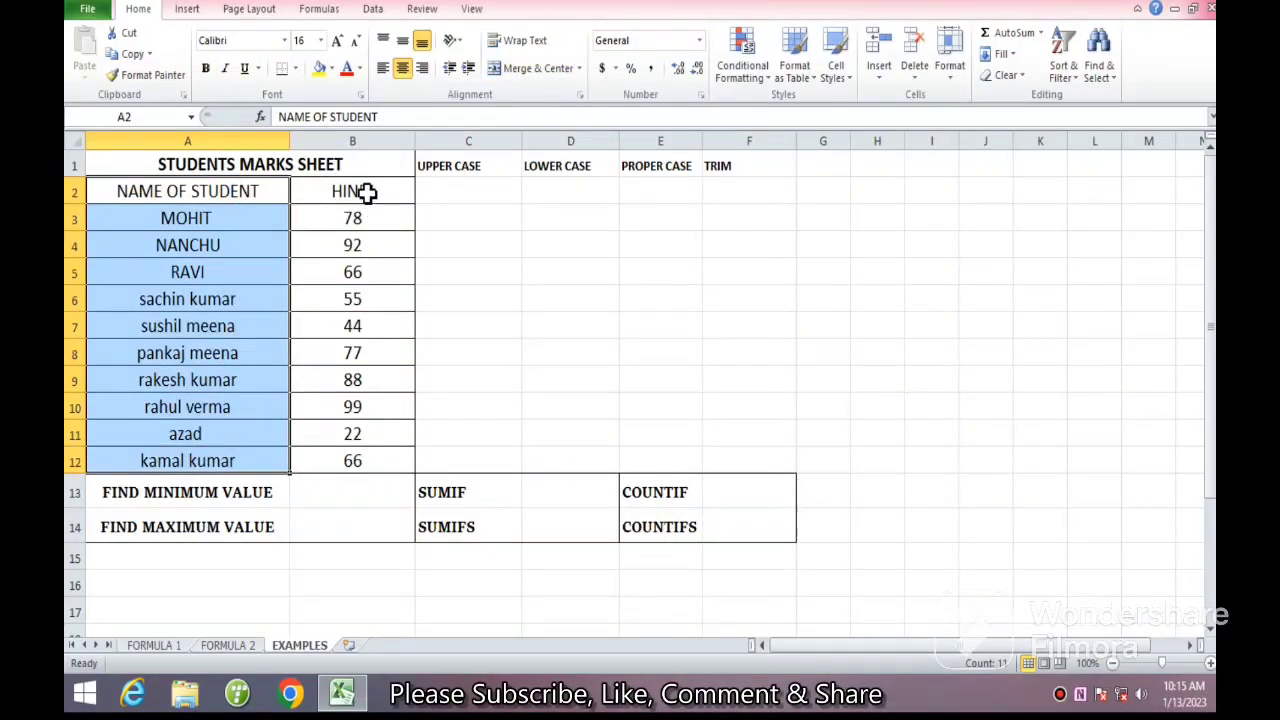
{"action": "left_click_drag", "start_coordinate": [366, 191], "coordinate": [374, 460]}
{"action": "left_click", "coordinate": [555, 282]}
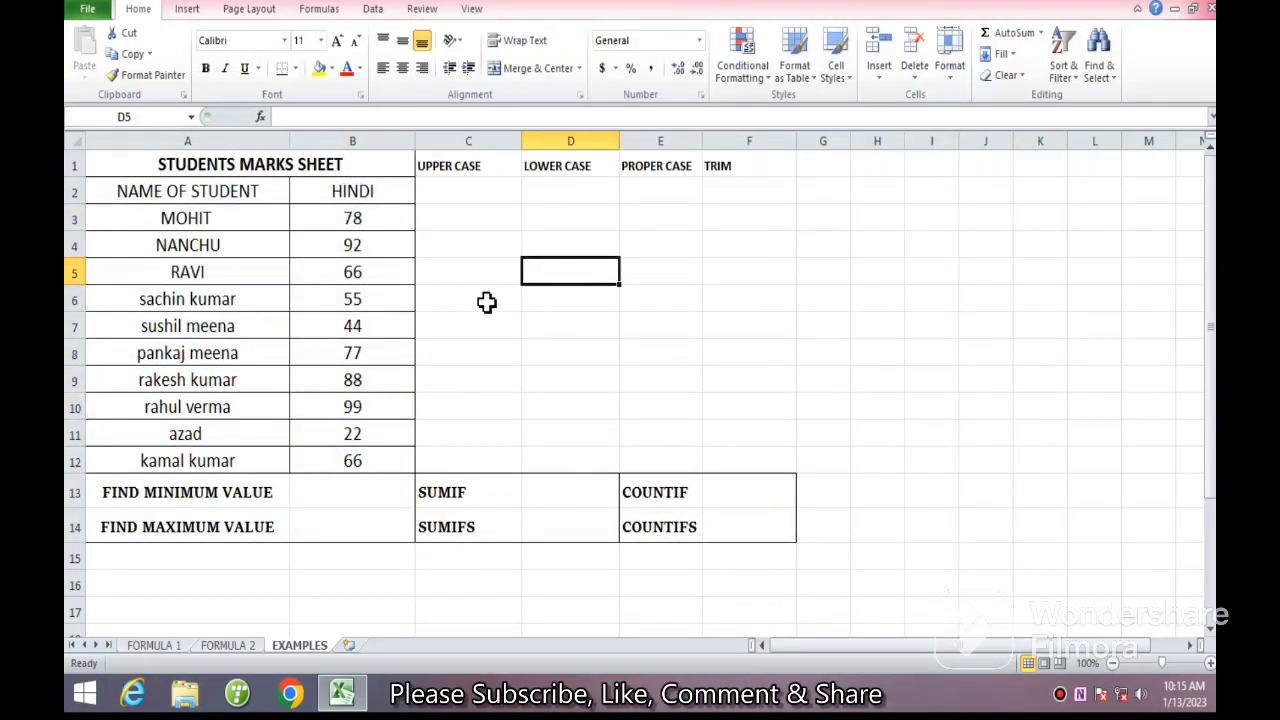
Enter =MIN(B3:B12) in cell B13 to find the lowest Hindi mark, and check it against the matching student row.
{"action": "left_click", "coordinate": [305, 490]}
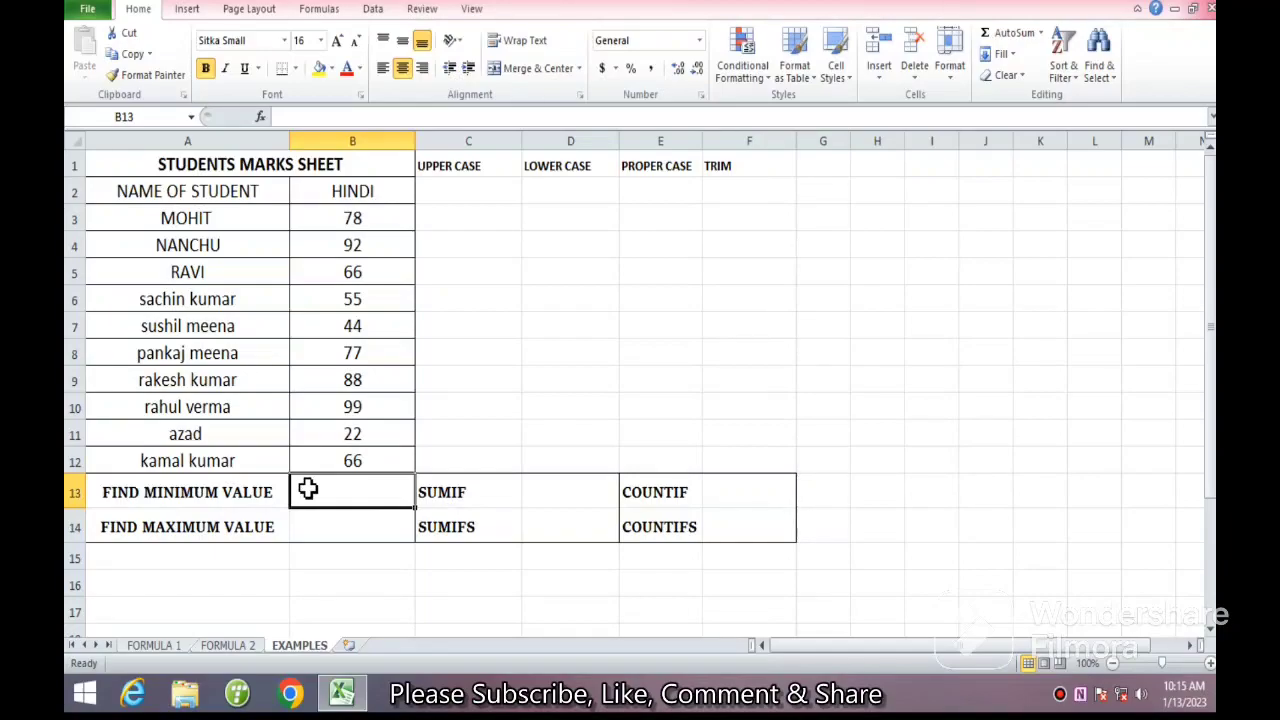
{"action": "type", "text": "="}
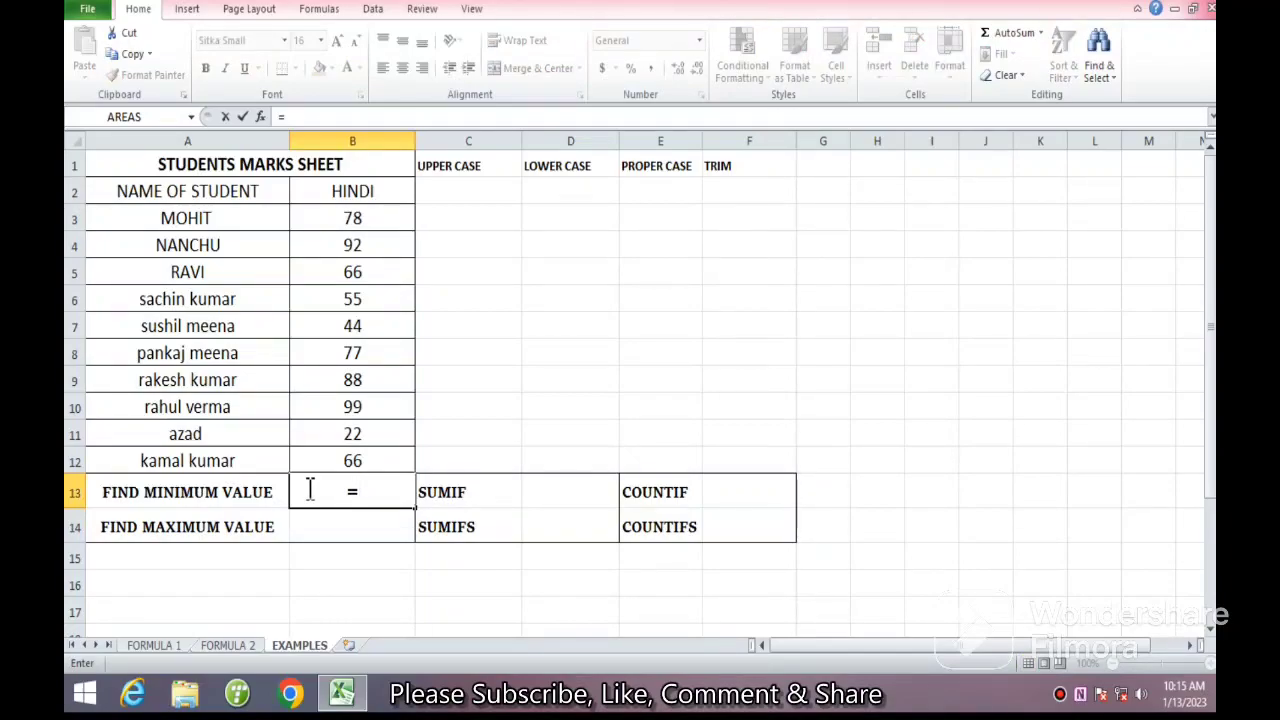
{"action": "type", "text": "MIN"}
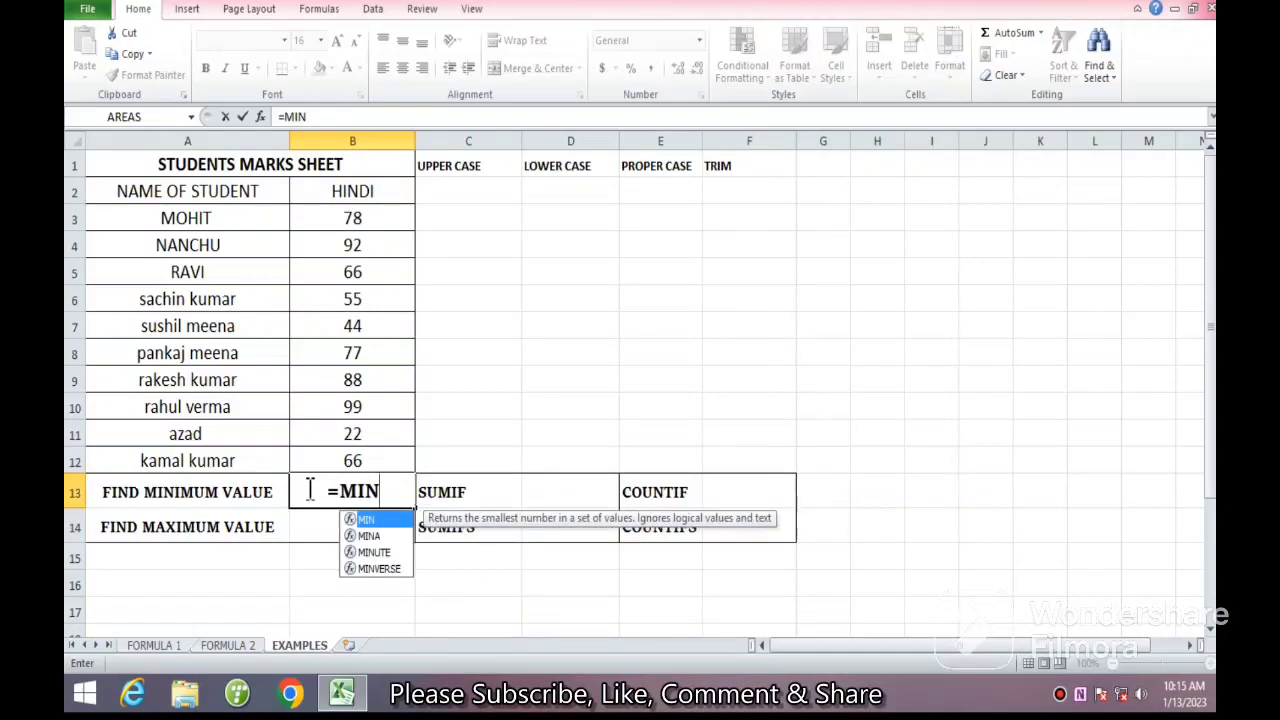
{"action": "type", "text": "("}
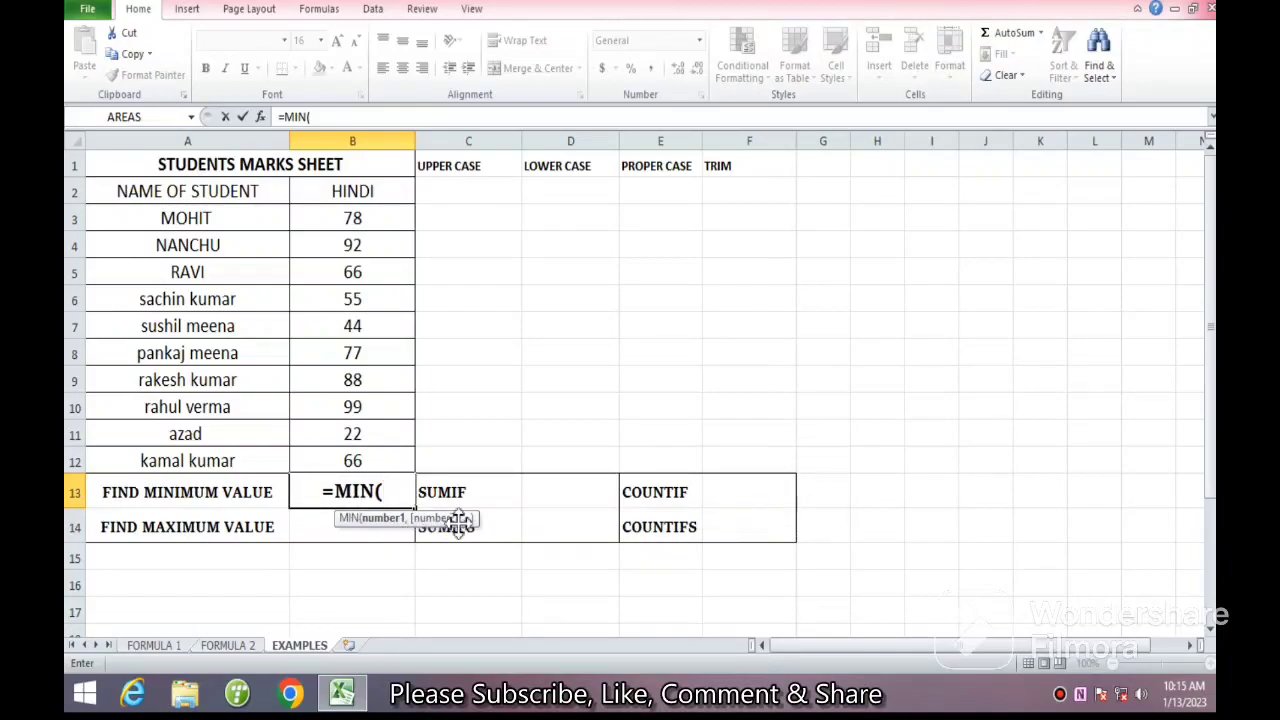
{"action": "left_click", "coordinate": [335, 218]}
{"action": "left_click_drag", "start_coordinate": [335, 218], "coordinate": [371, 460]}
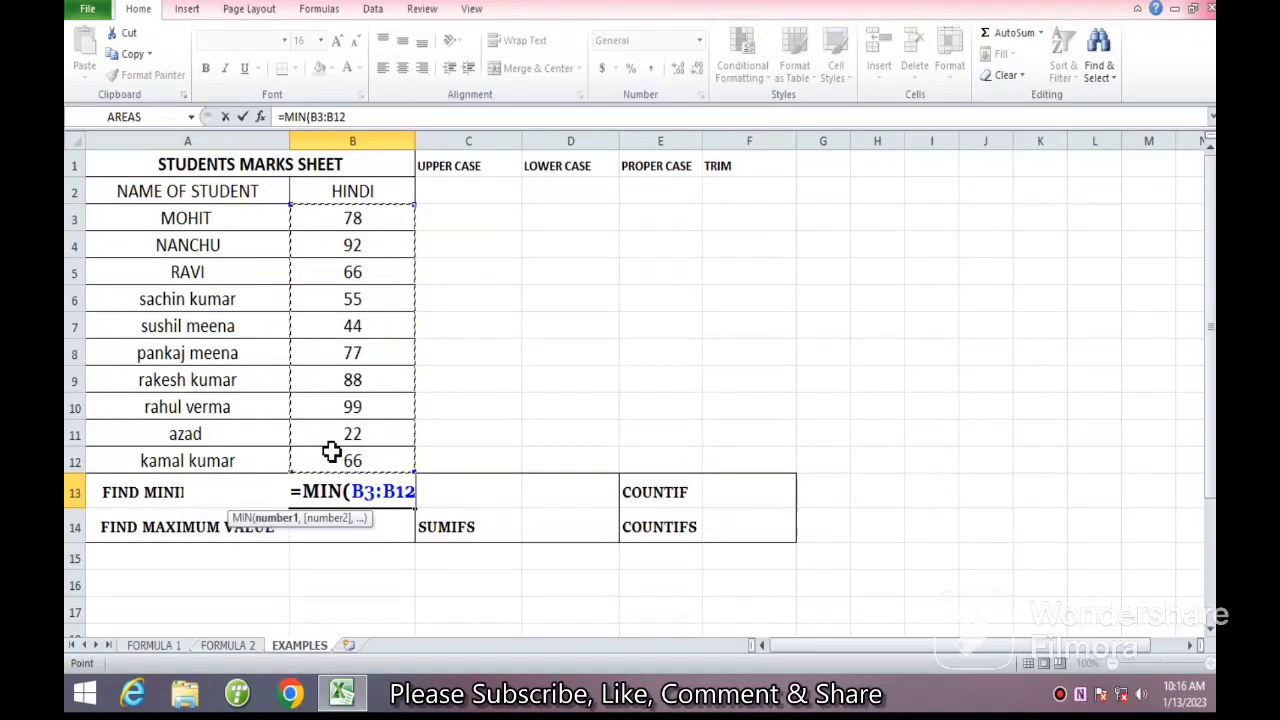
{"action": "type", "text": ")"}
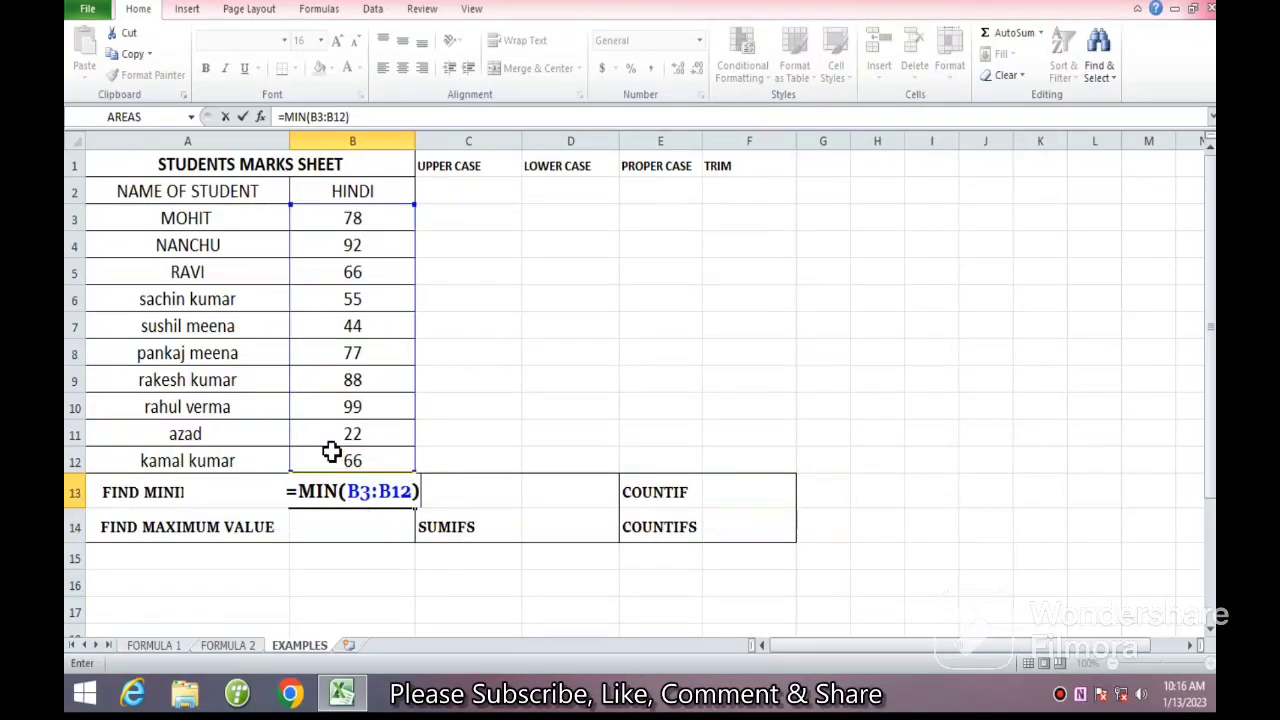
{"action": "key", "text": "Return"}
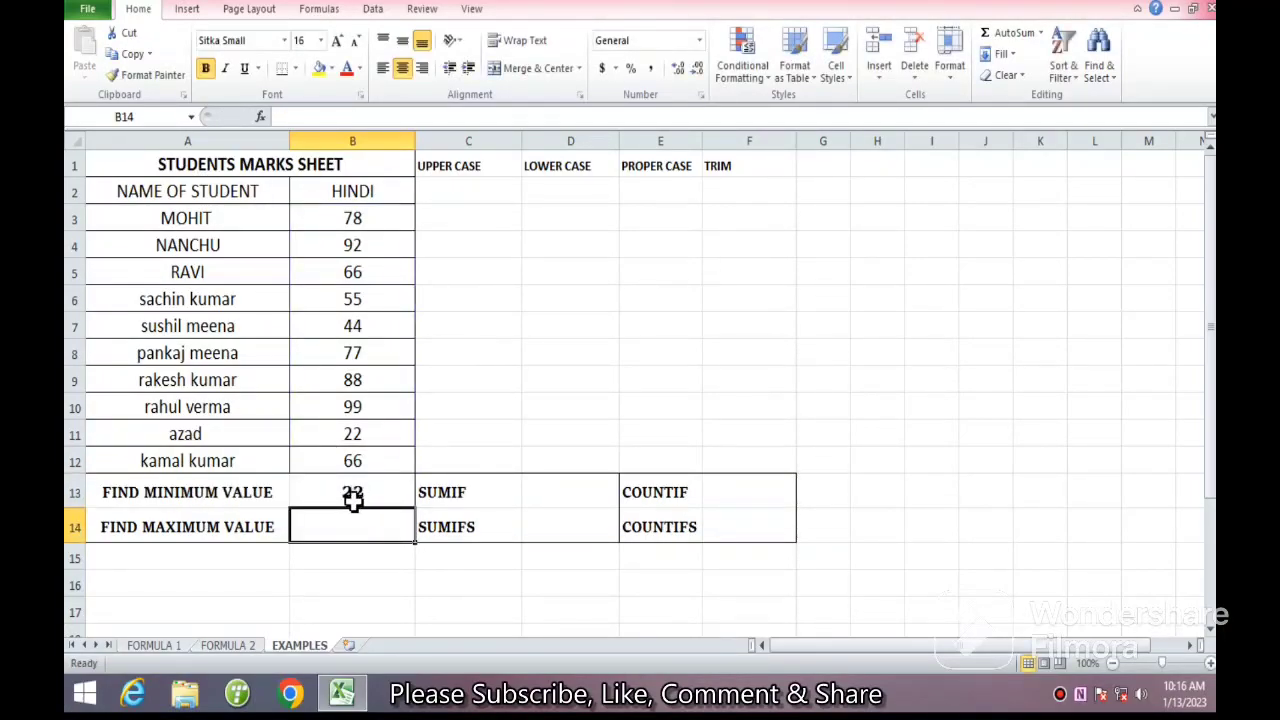
{"action": "left_click", "coordinate": [348, 497]}
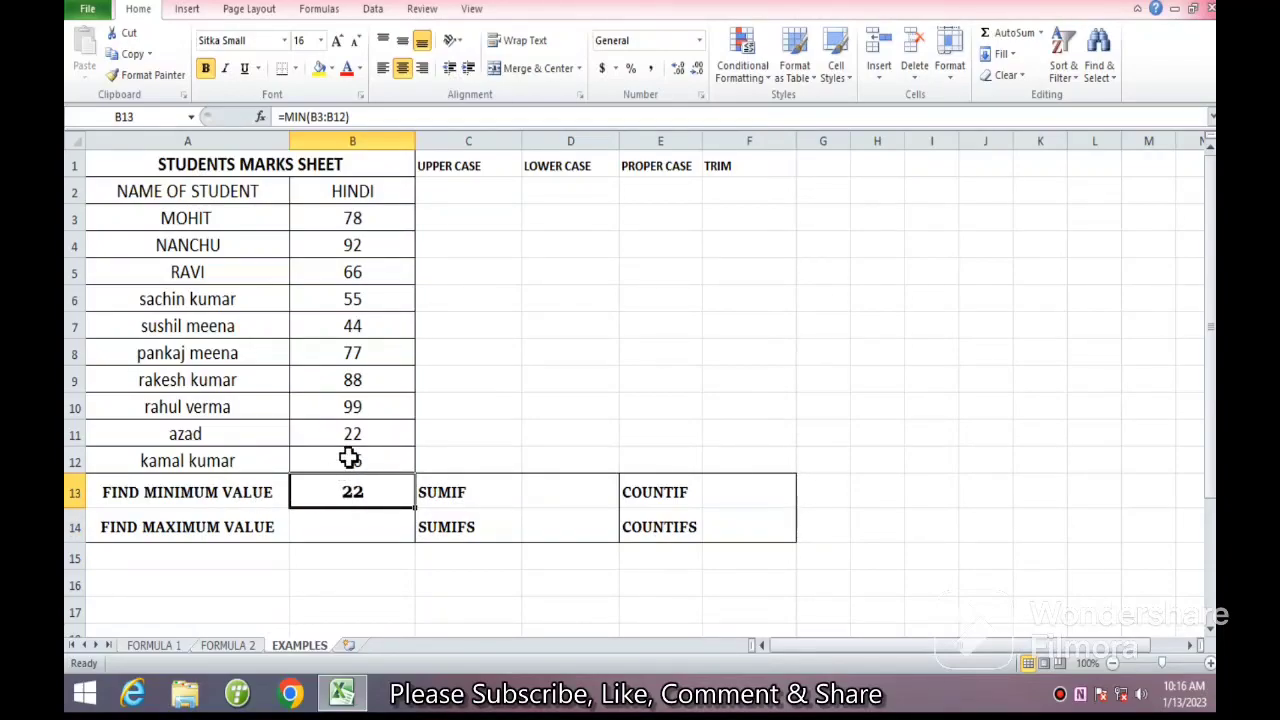
{"action": "left_click", "coordinate": [72, 437]}
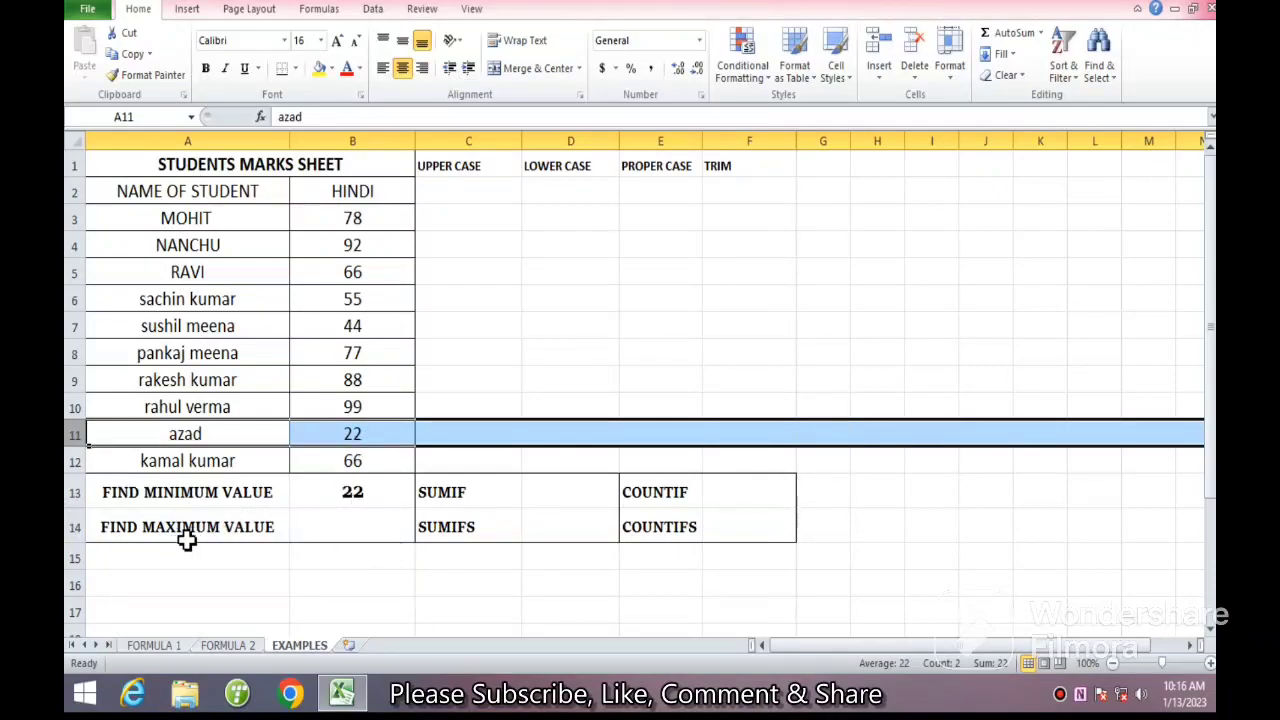
Enter =MAX(B3:B12) in cell B14 to find the highest Hindi mark.
{"action": "left_click", "coordinate": [354, 530]}
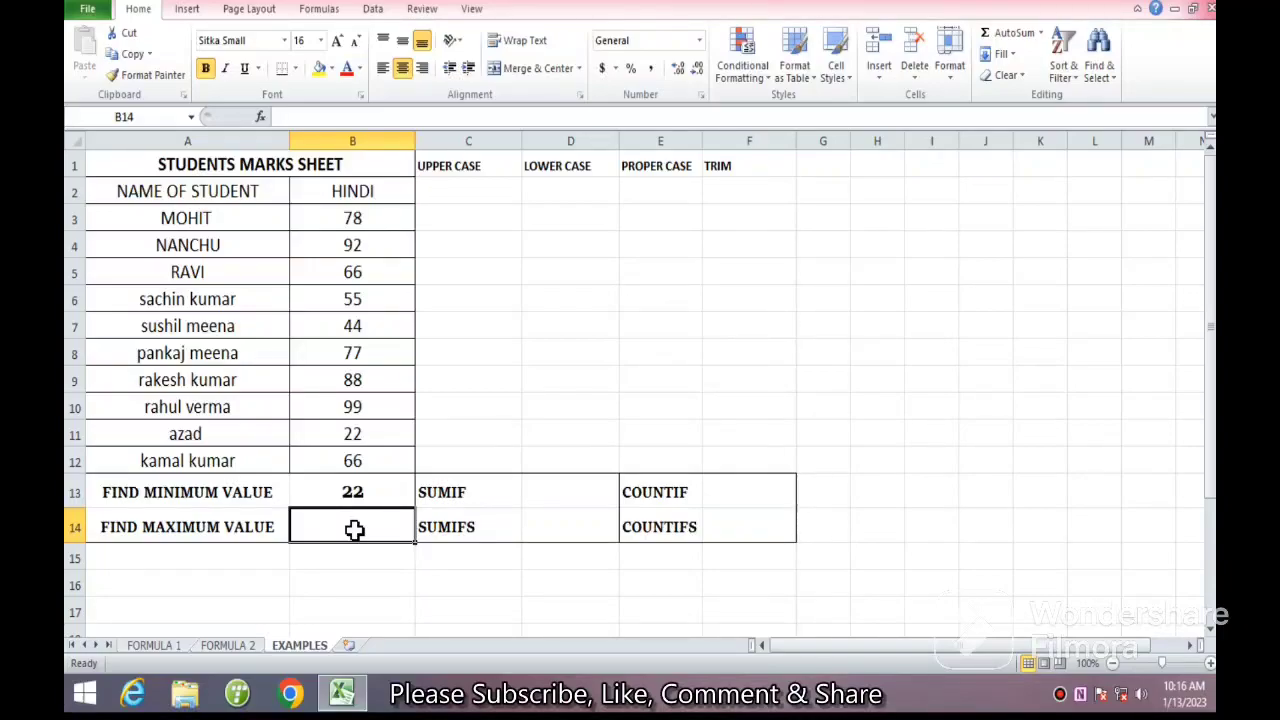
{"action": "type", "text": "="}
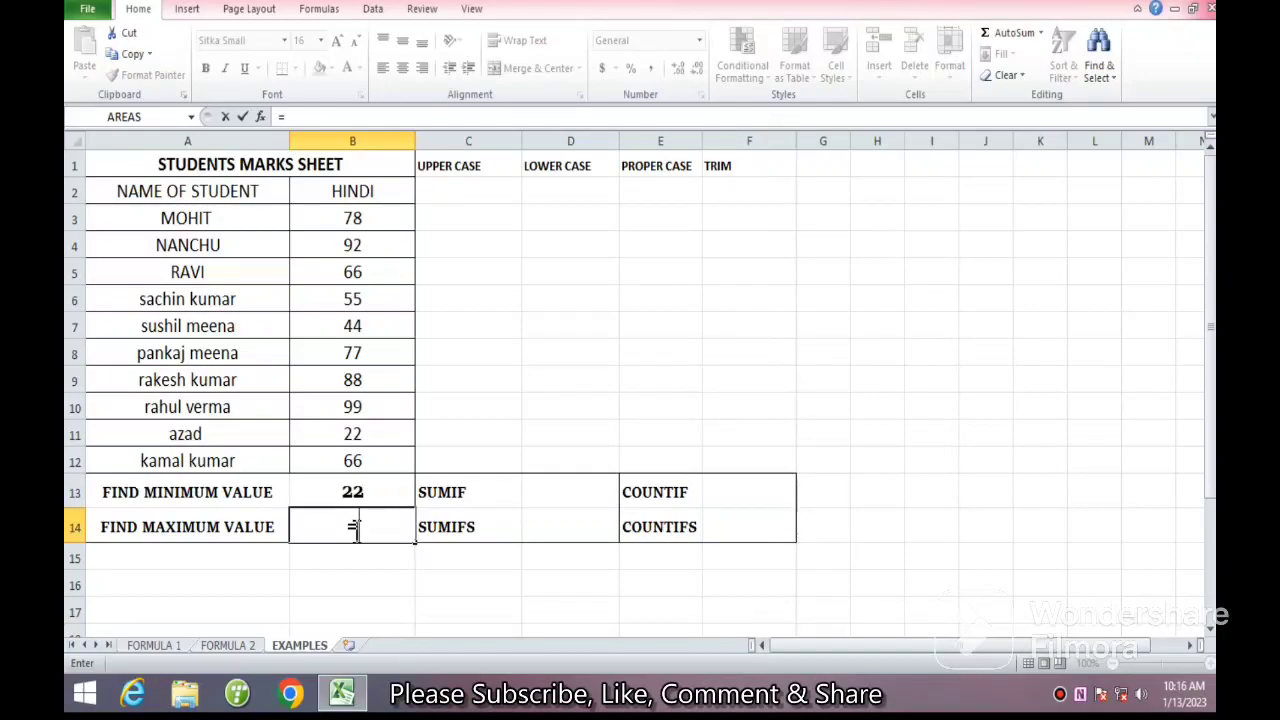
{"action": "type", "text": "MA"}
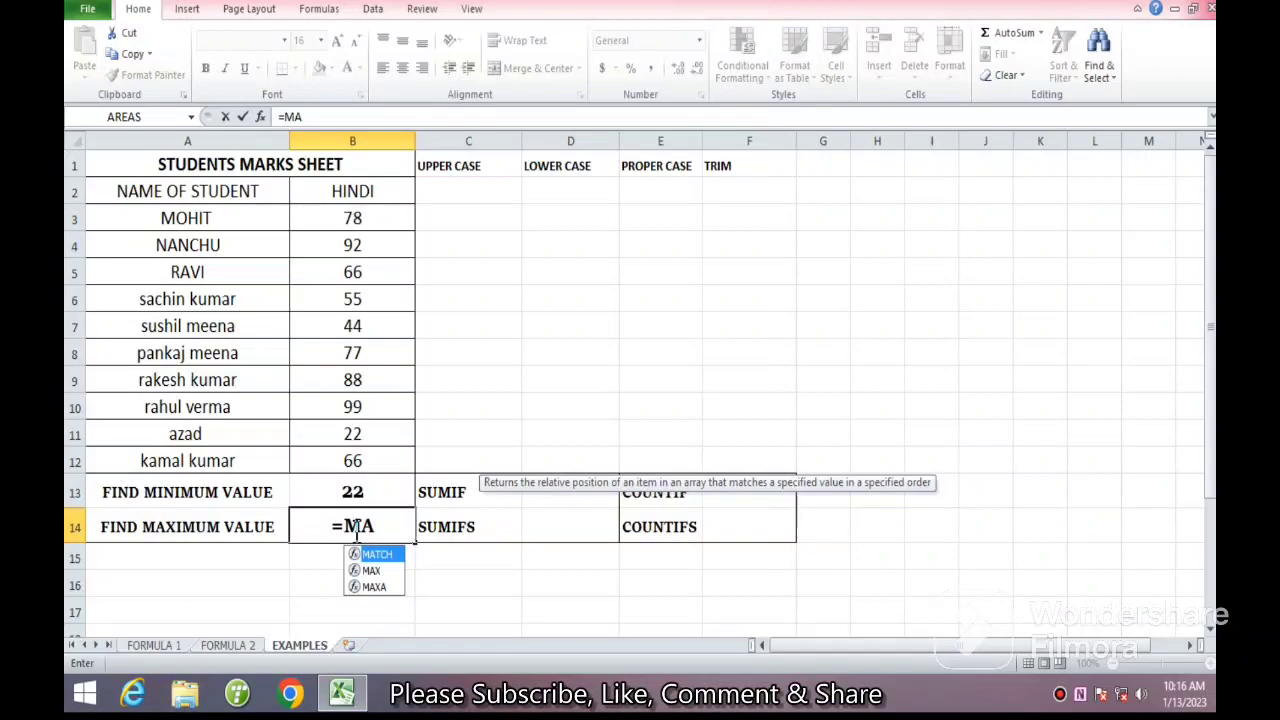
{"action": "type", "text": "X("}
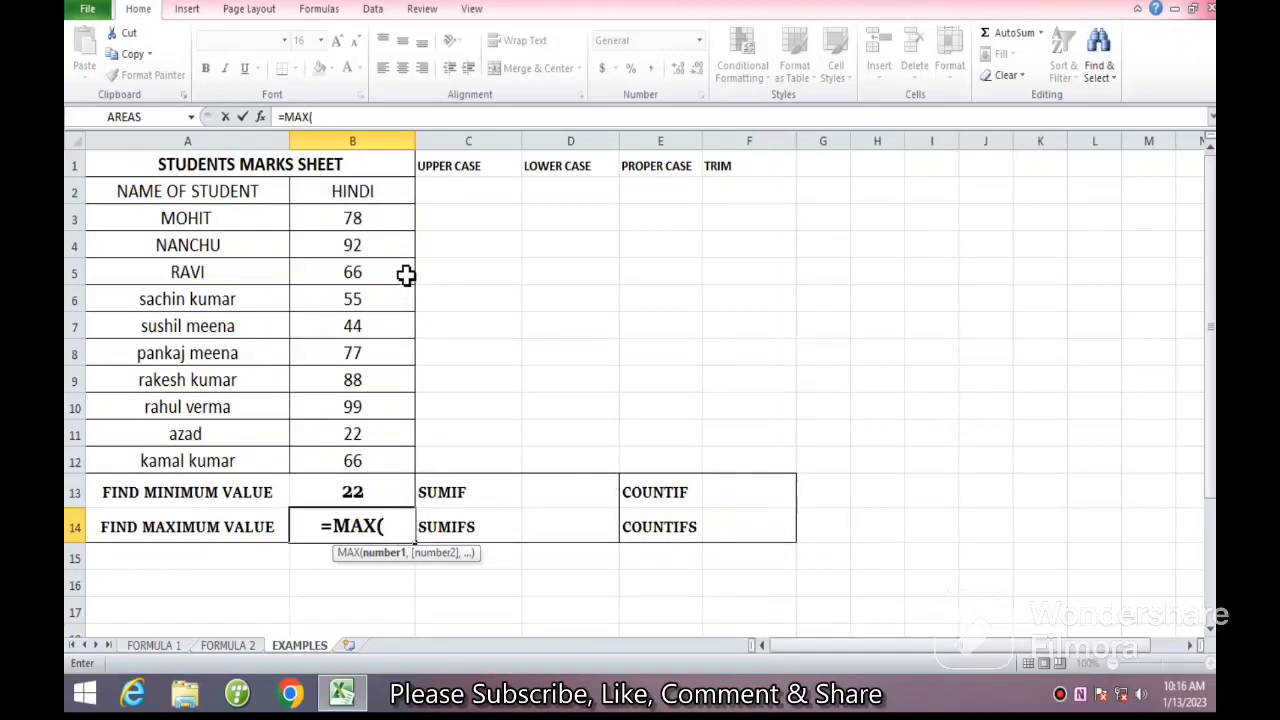
{"action": "left_click_drag", "start_coordinate": [380, 220], "coordinate": [389, 460]}
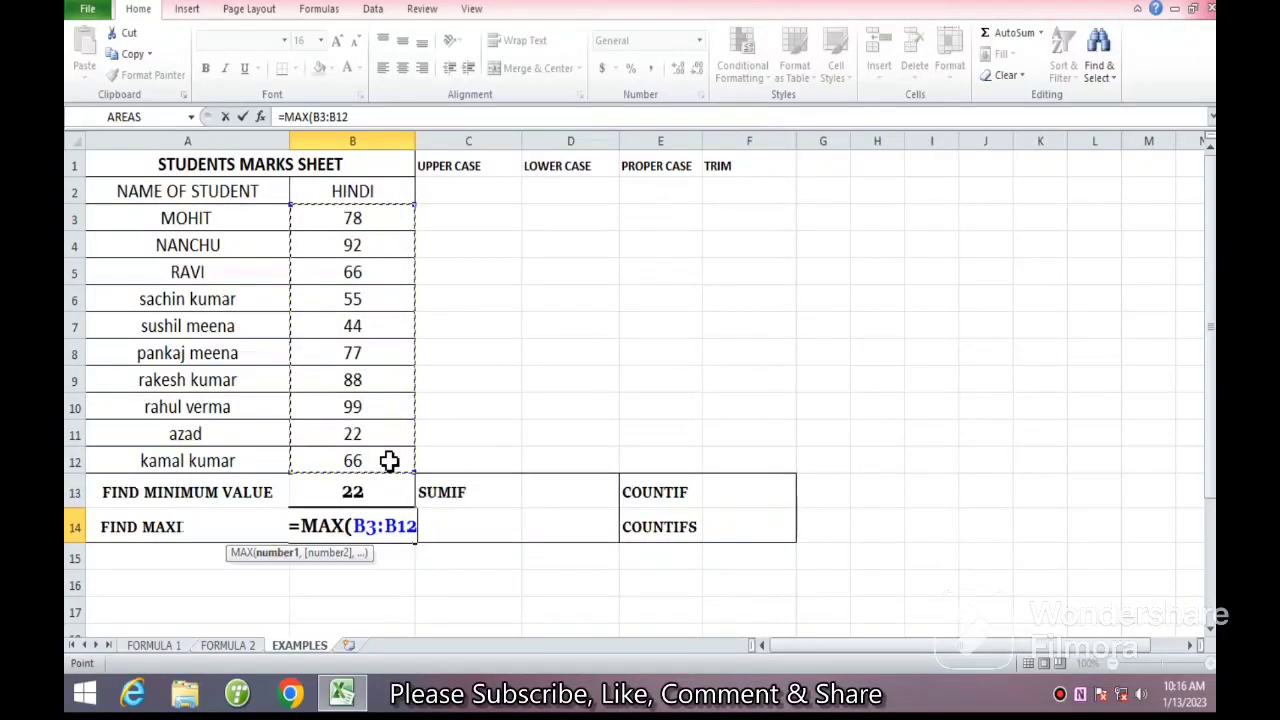
{"action": "type", "text": ")"}
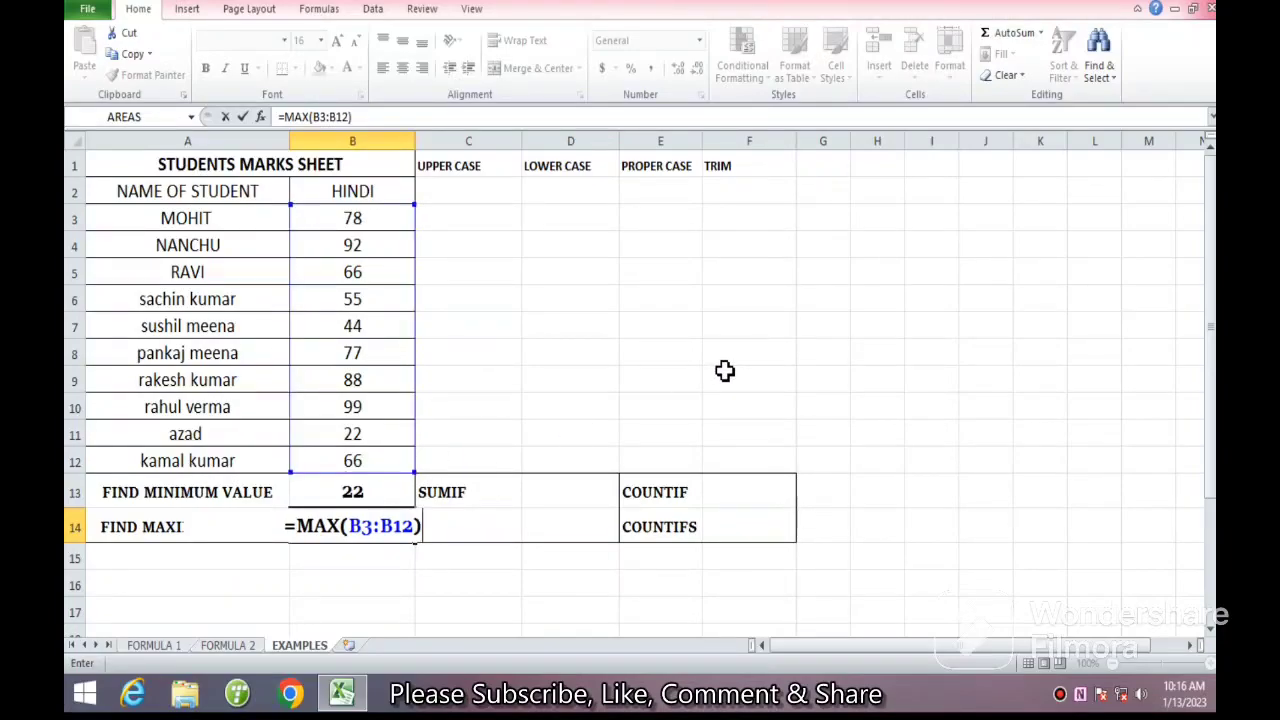
{"action": "key", "text": "Return"}
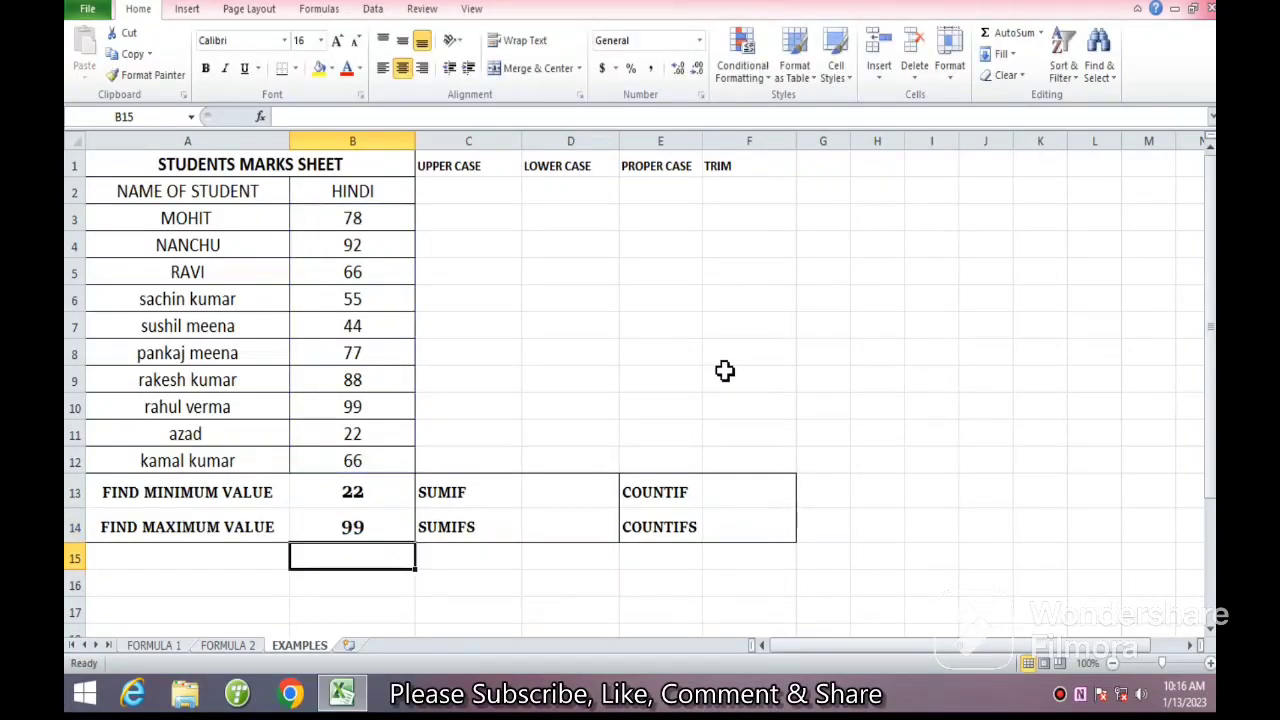
Compare the minimum and maximum results with the Hindi marks, and review the text-case and TRIM headings in row 1.
{"action": "left_click", "coordinate": [376, 528]}
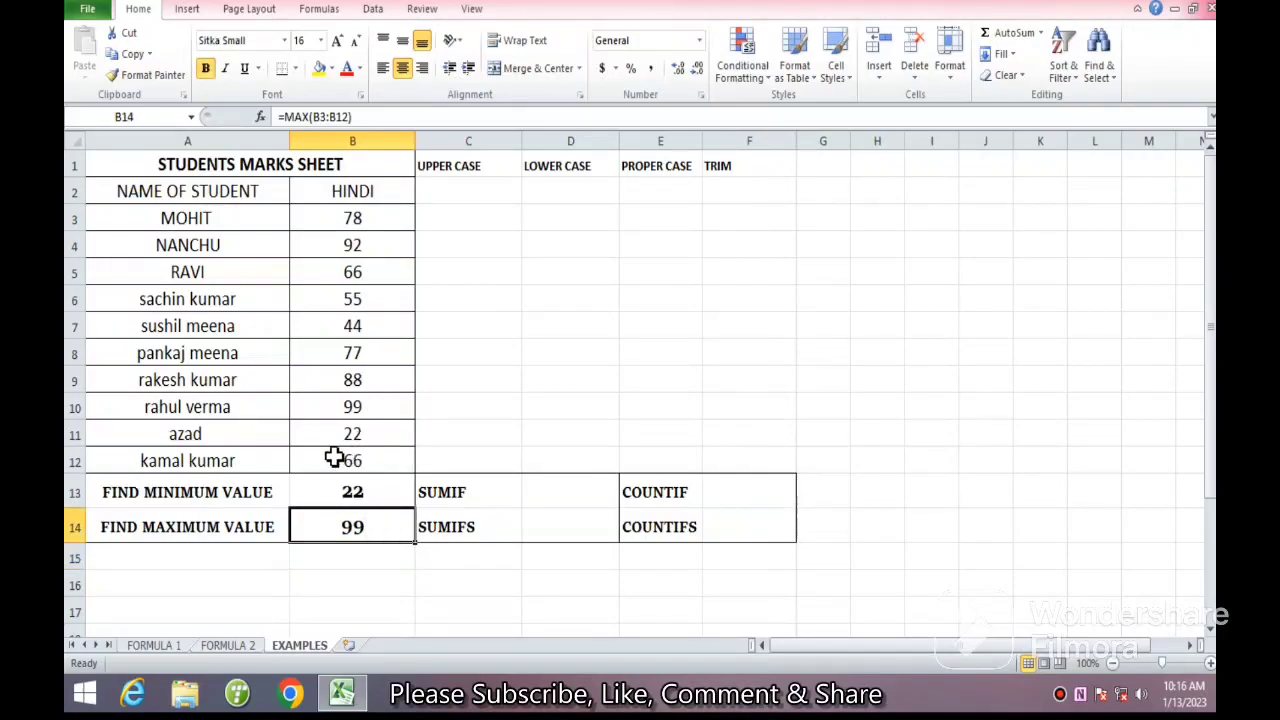
{"action": "left_click", "coordinate": [73, 407]}
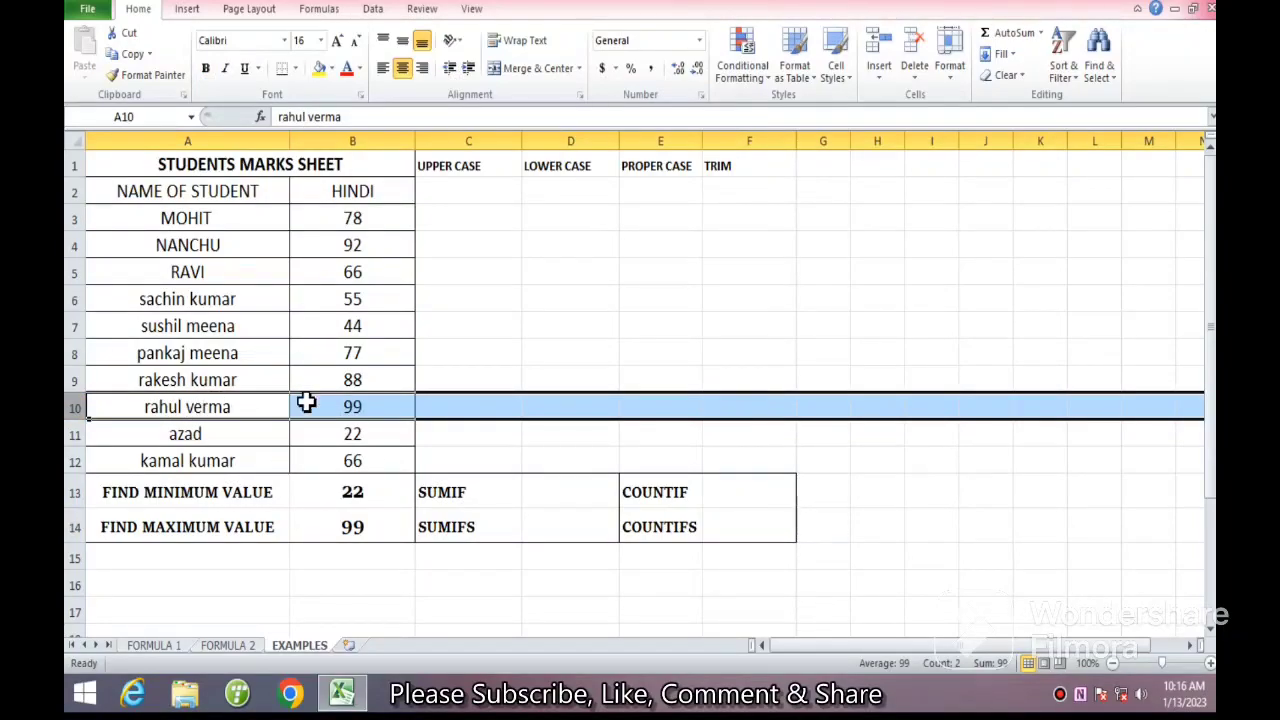
{"action": "left_click", "coordinate": [384, 402]}
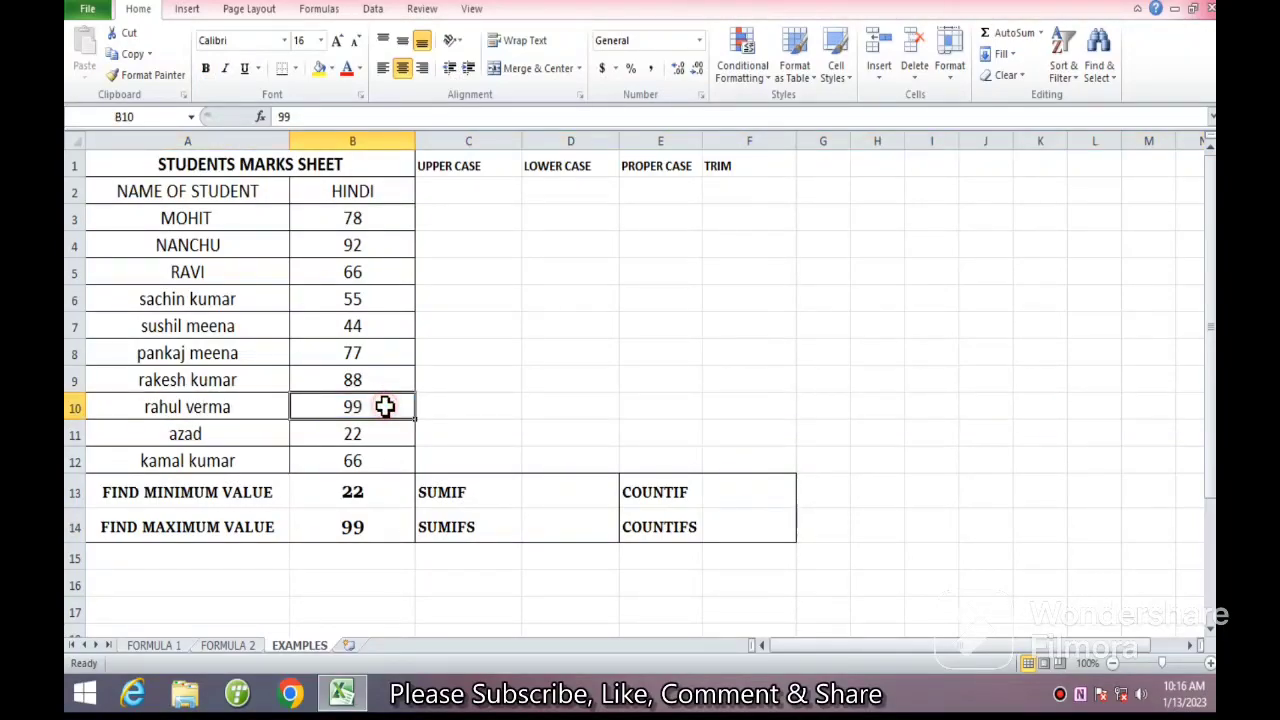
{"action": "left_click", "coordinate": [385, 243]}
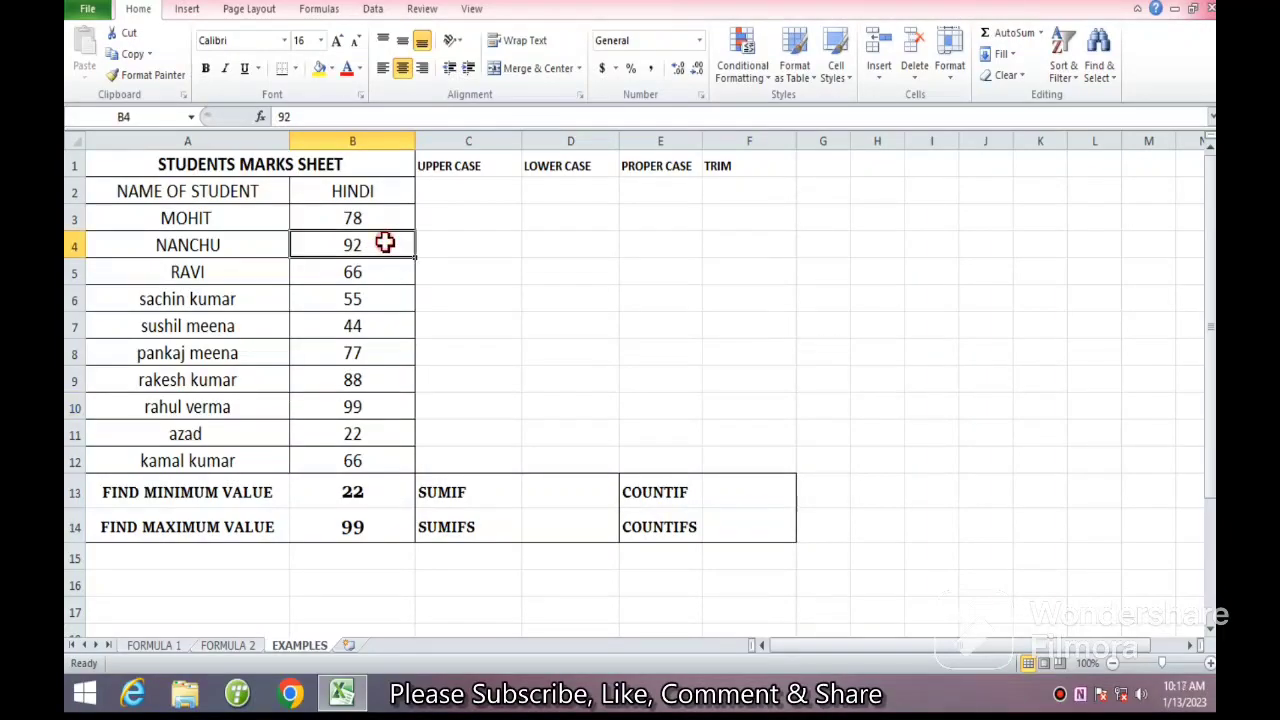
{"action": "left_click", "coordinate": [318, 490]}
{"action": "left_click", "coordinate": [335, 524]}
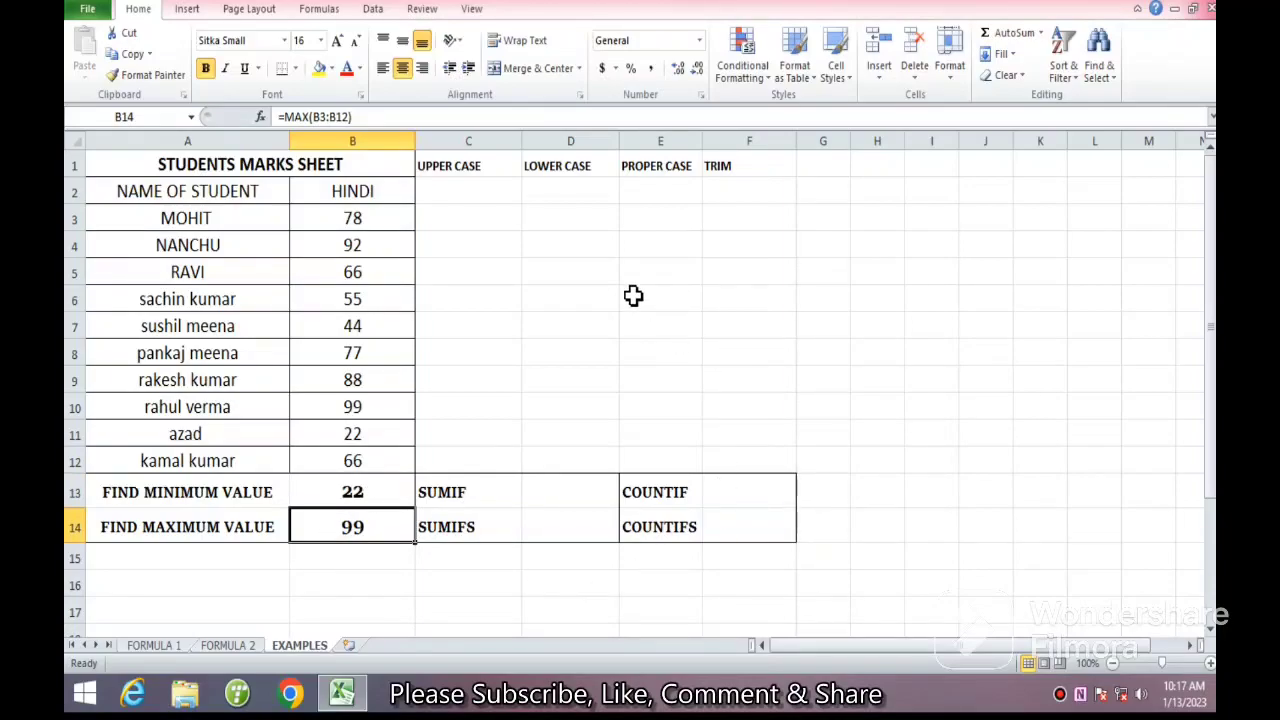
{"action": "left_click", "coordinate": [455, 168]}
{"action": "left_click", "coordinate": [538, 170]}
{"action": "left_click", "coordinate": [655, 167]}
{"action": "left_click", "coordinate": [722, 170]}
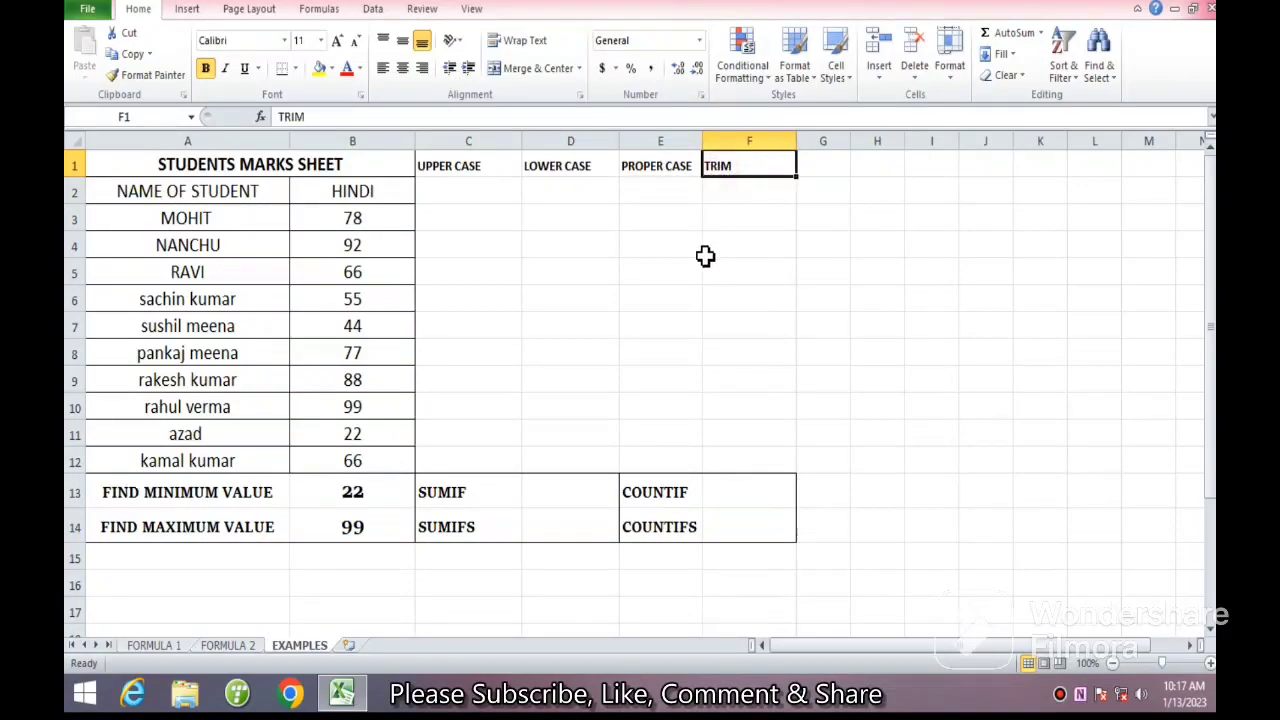
Open the list of text functions for cell C2 under the UPPER CASE heading.
{"action": "left_click", "coordinate": [474, 196]}
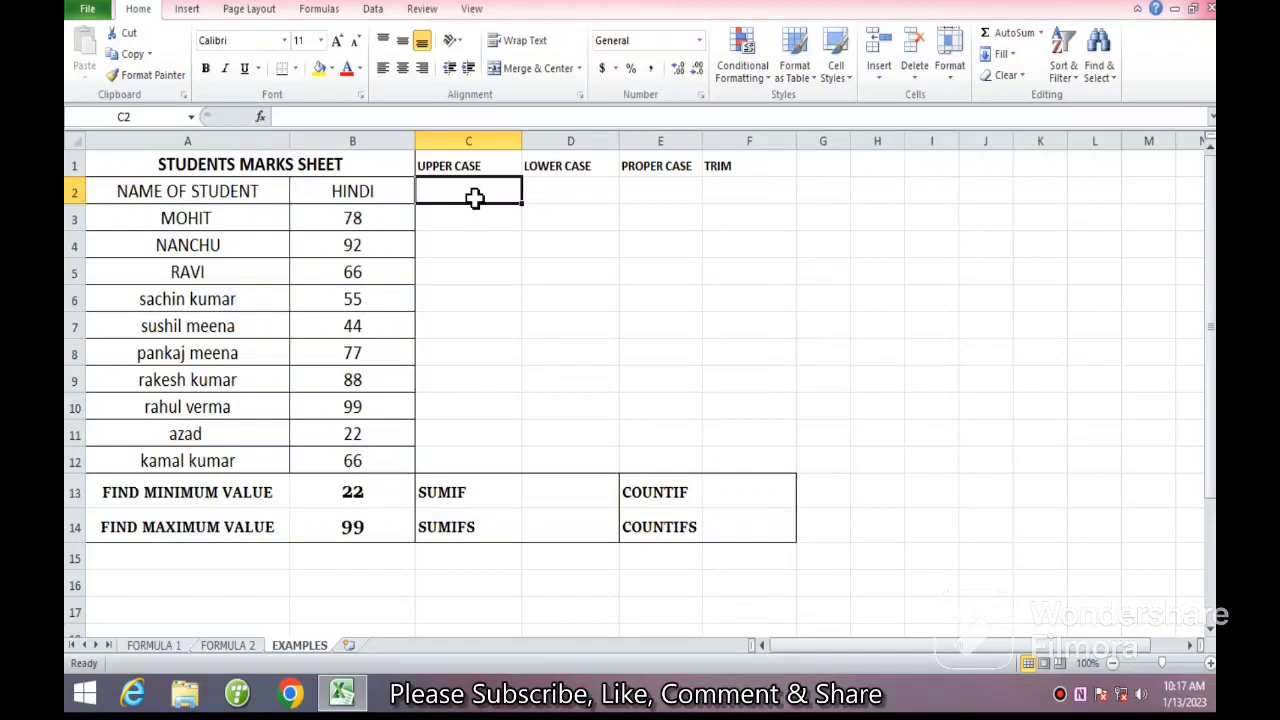
{"action": "left_click", "coordinate": [312, 12]}
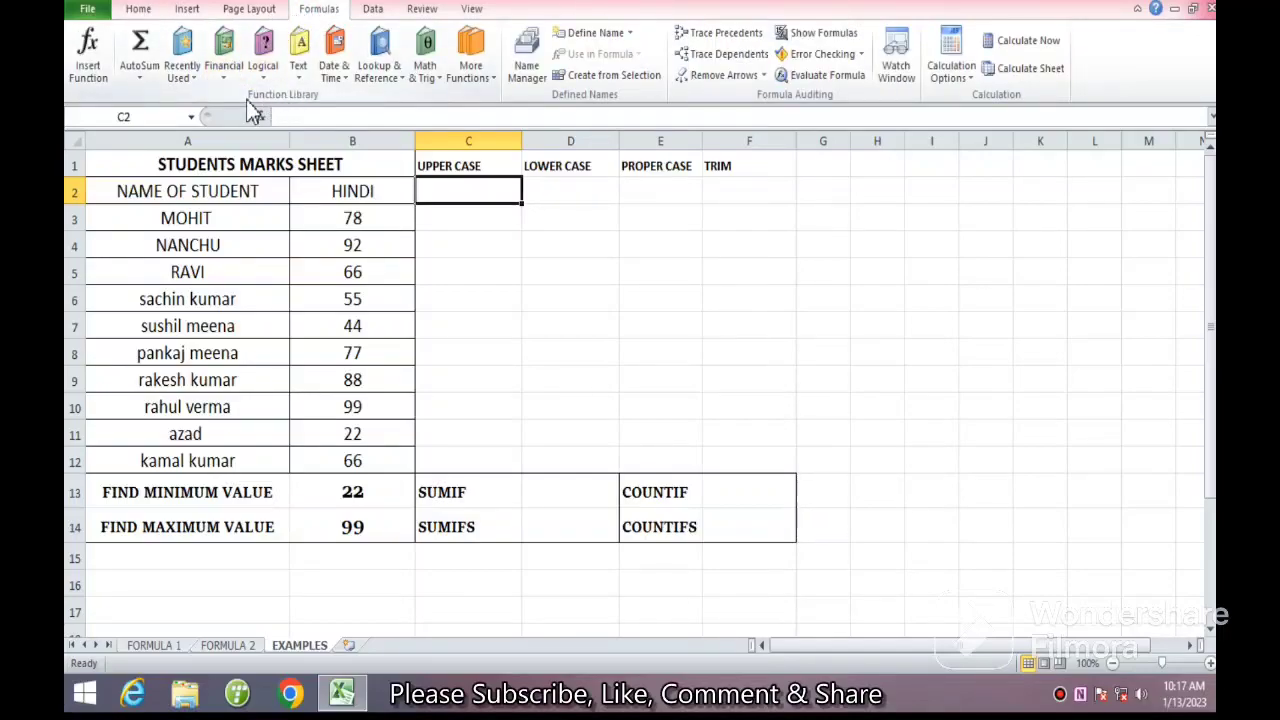
{"action": "left_click", "coordinate": [300, 60]}
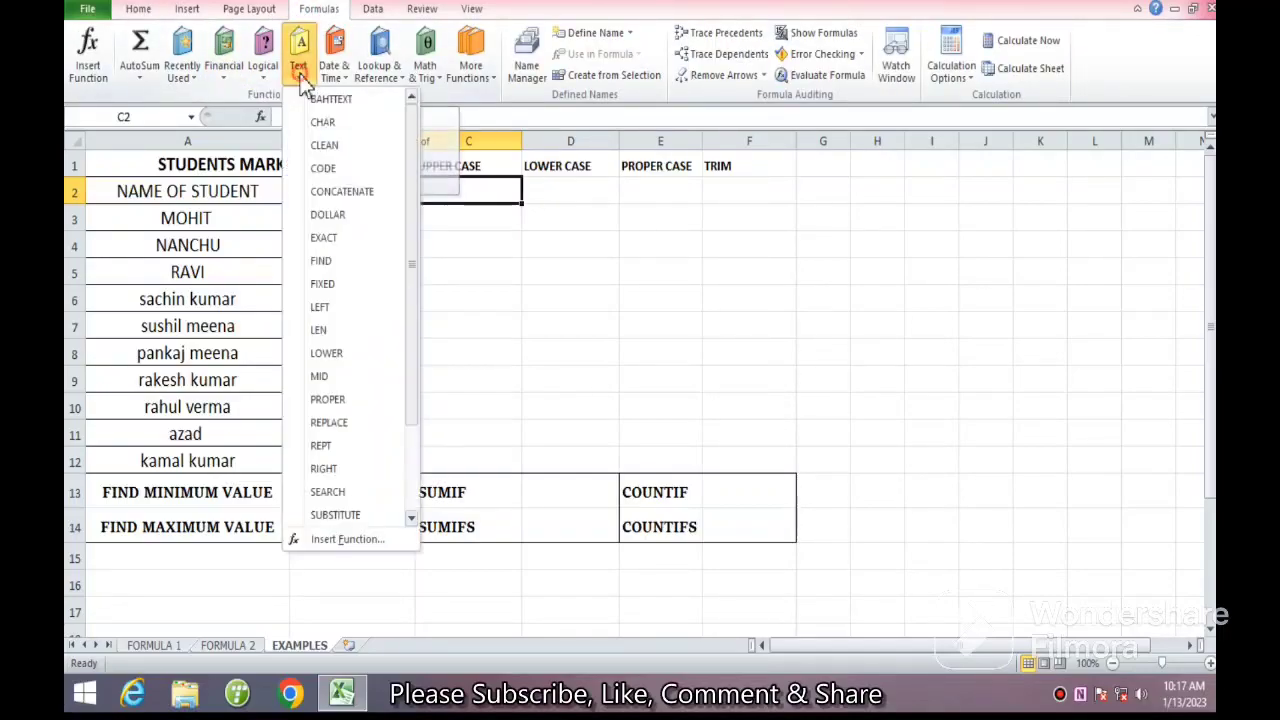